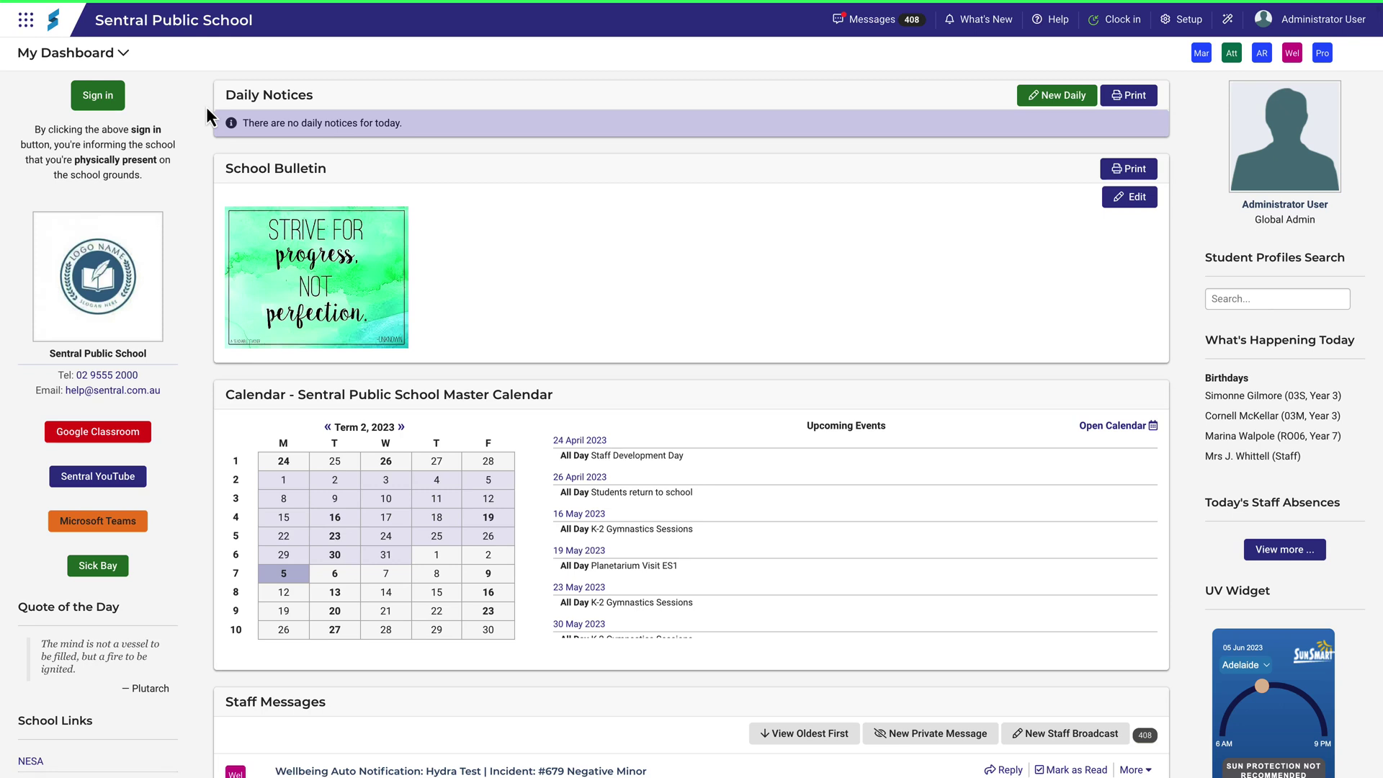
Step: Go to Markbook Setup through the apps grid's Markbook module and its Setup menu
{"action": "left_click", "coordinate": [29, 24]}
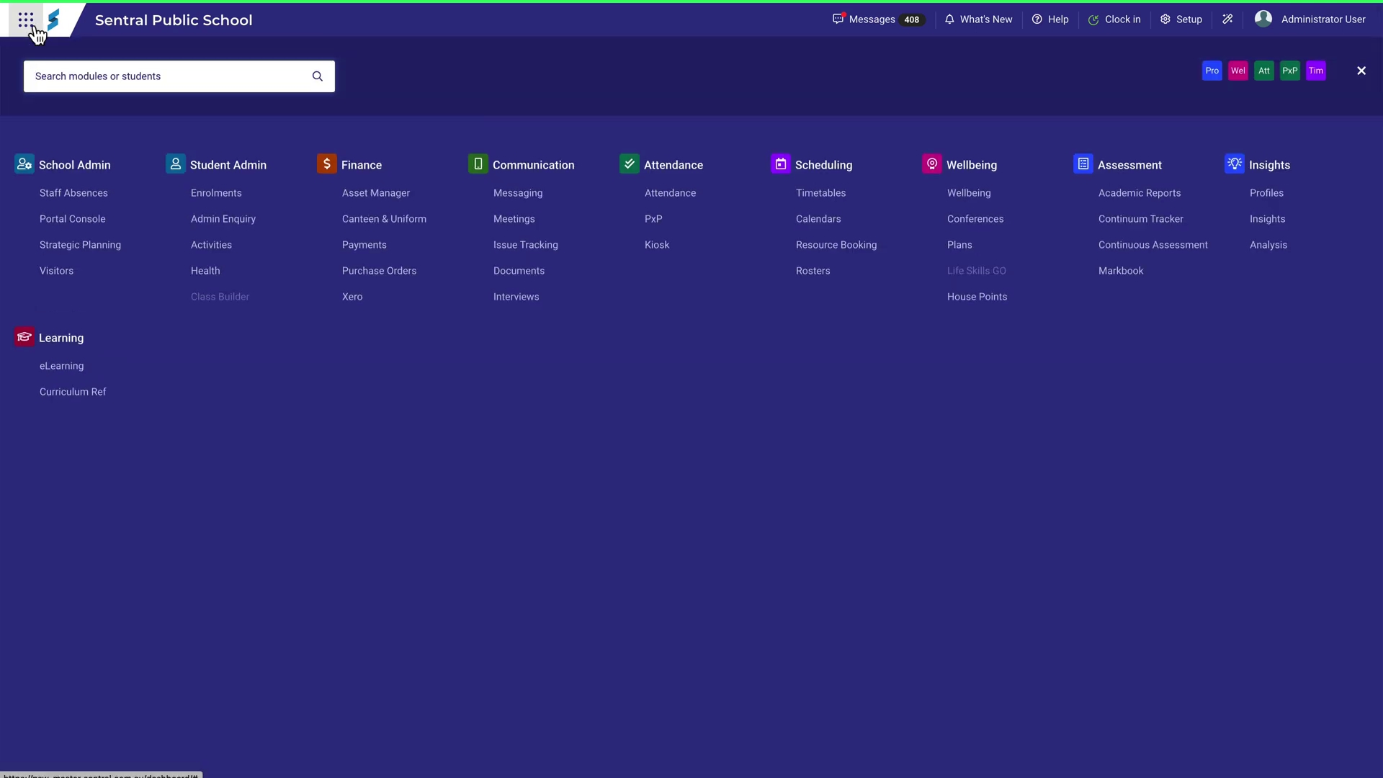
{"action": "left_click", "coordinate": [1148, 279]}
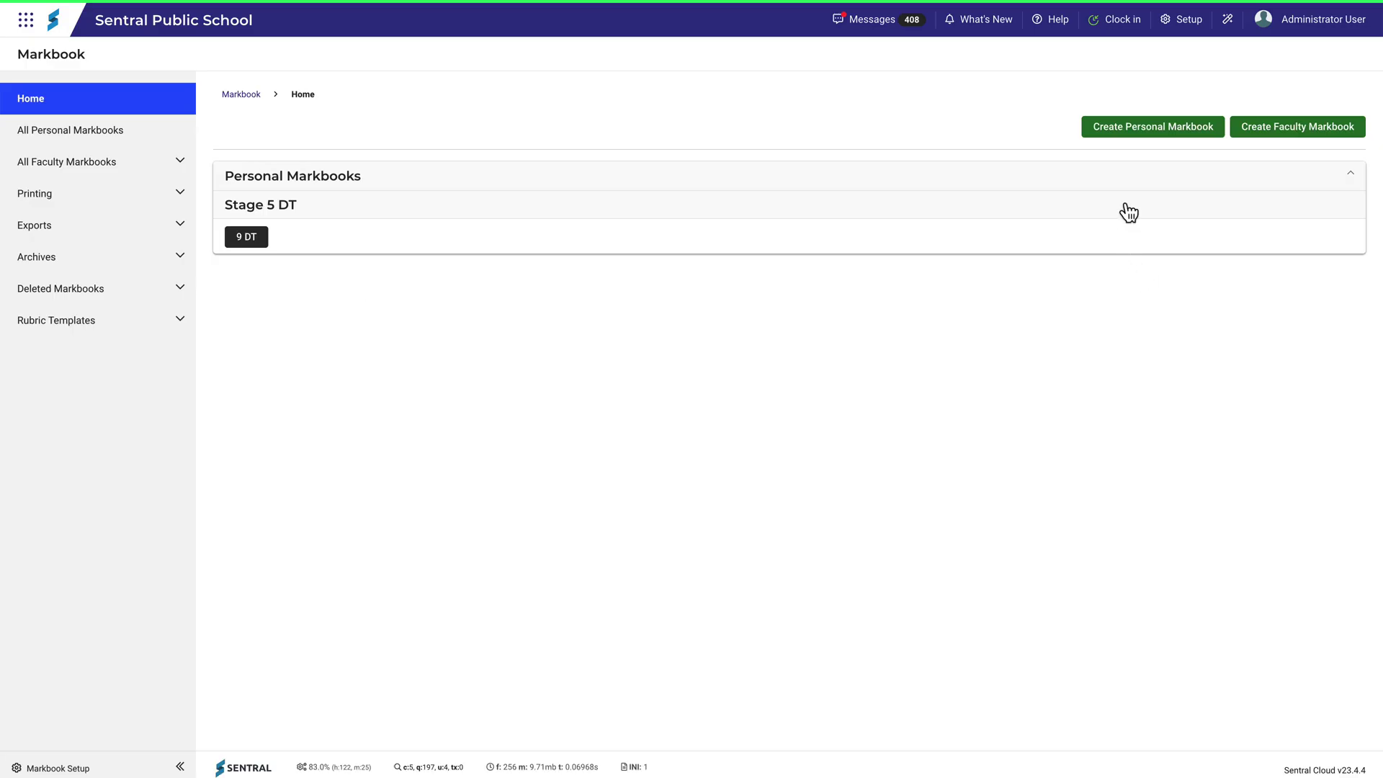
{"action": "left_click", "coordinate": [1183, 24]}
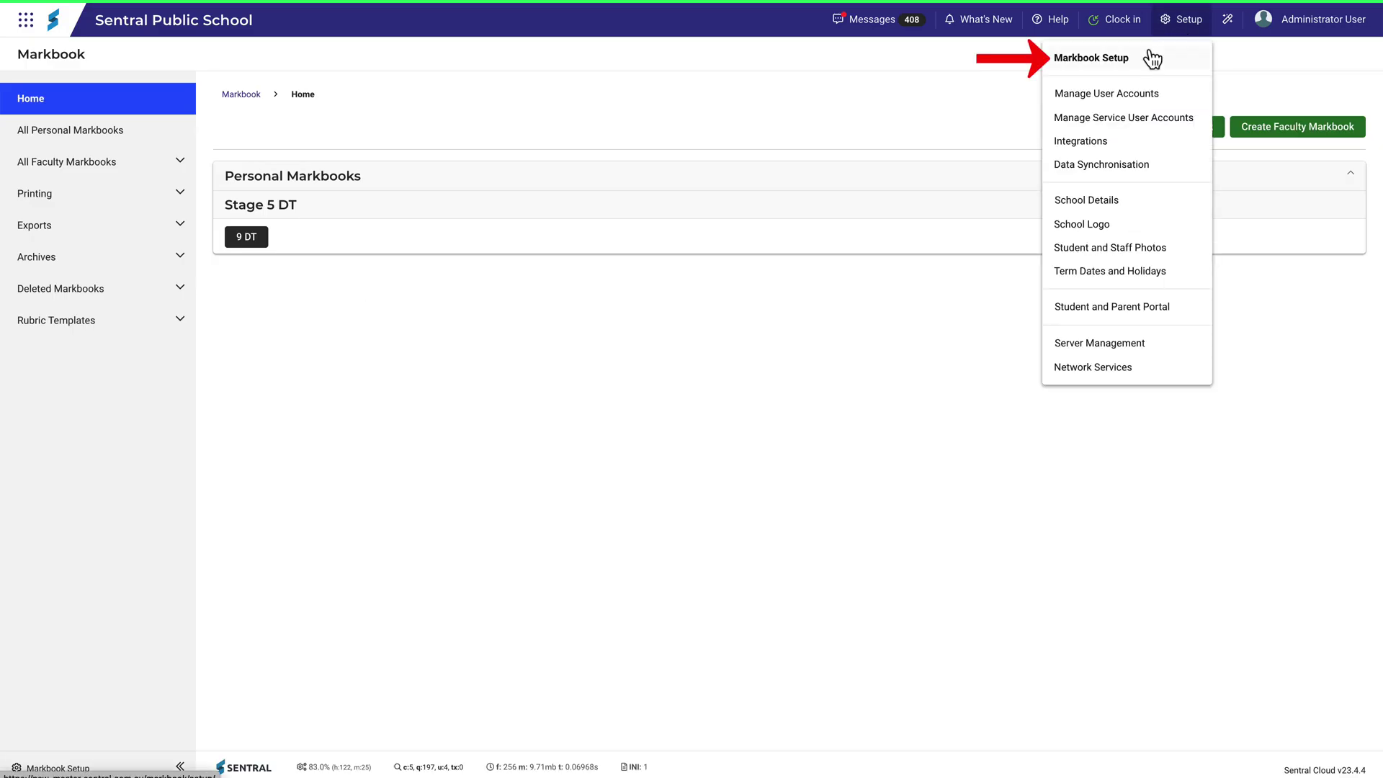
{"action": "left_click", "coordinate": [1124, 62]}
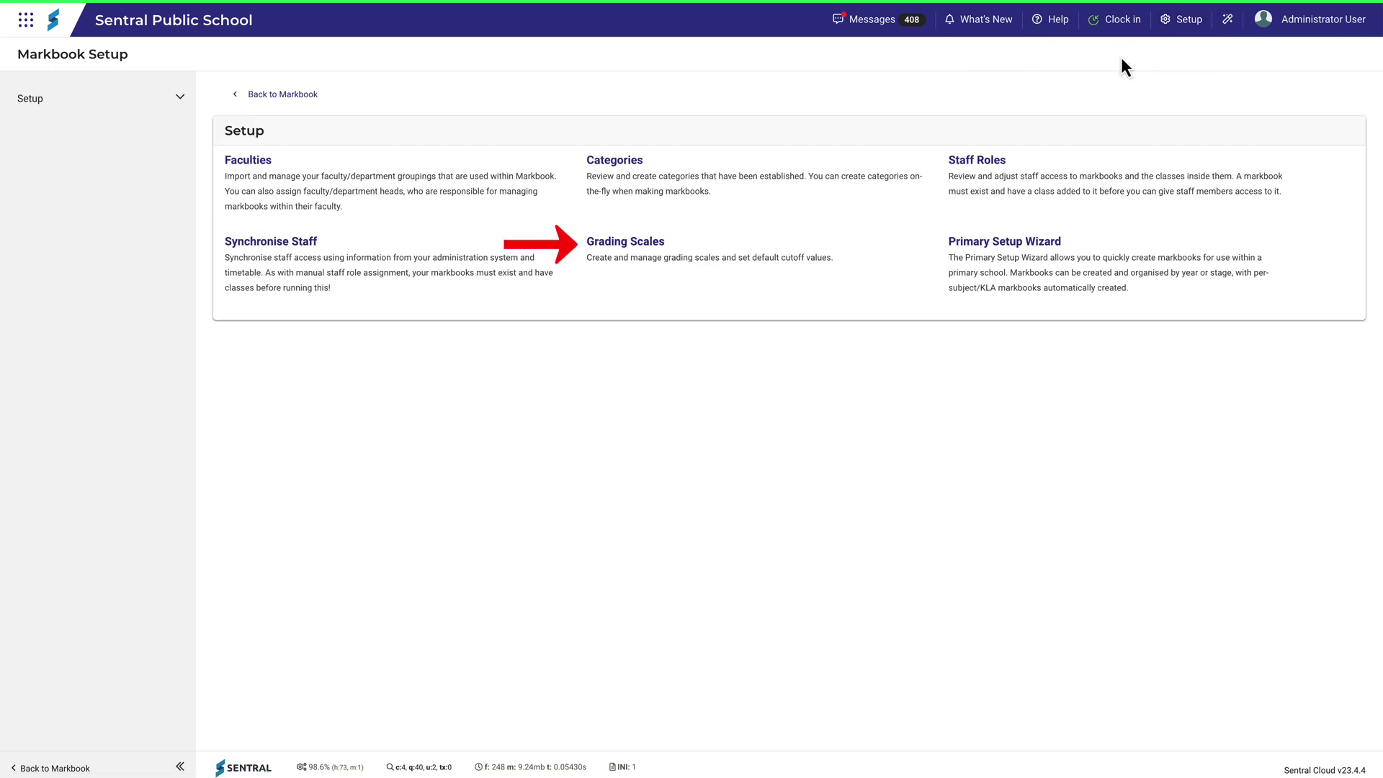
Step: Open the Grading Scales page from Markbook Setup
{"action": "left_click", "coordinate": [650, 250]}
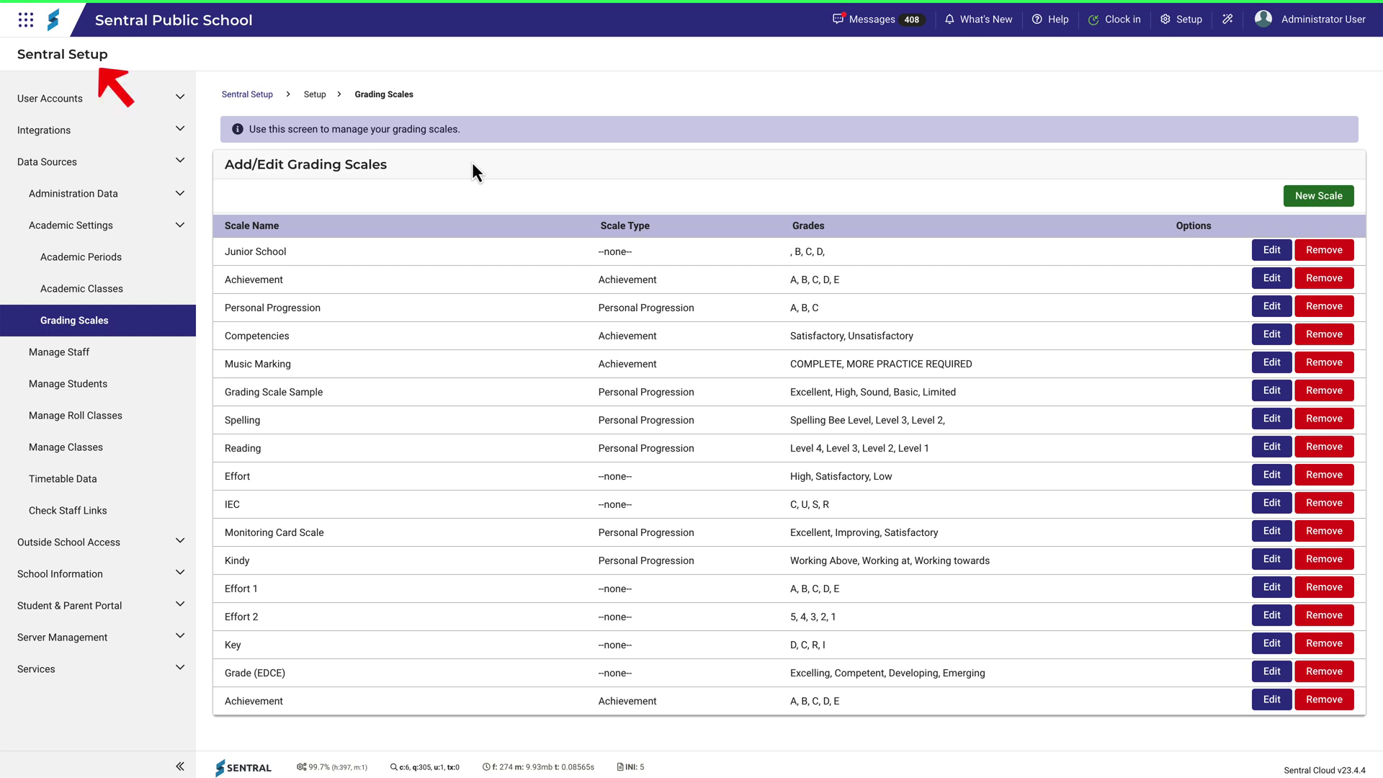
Step: Add a new grading scale named 'Co-curricular Achievement' with 3 grades
{"action": "left_click", "coordinate": [1297, 198]}
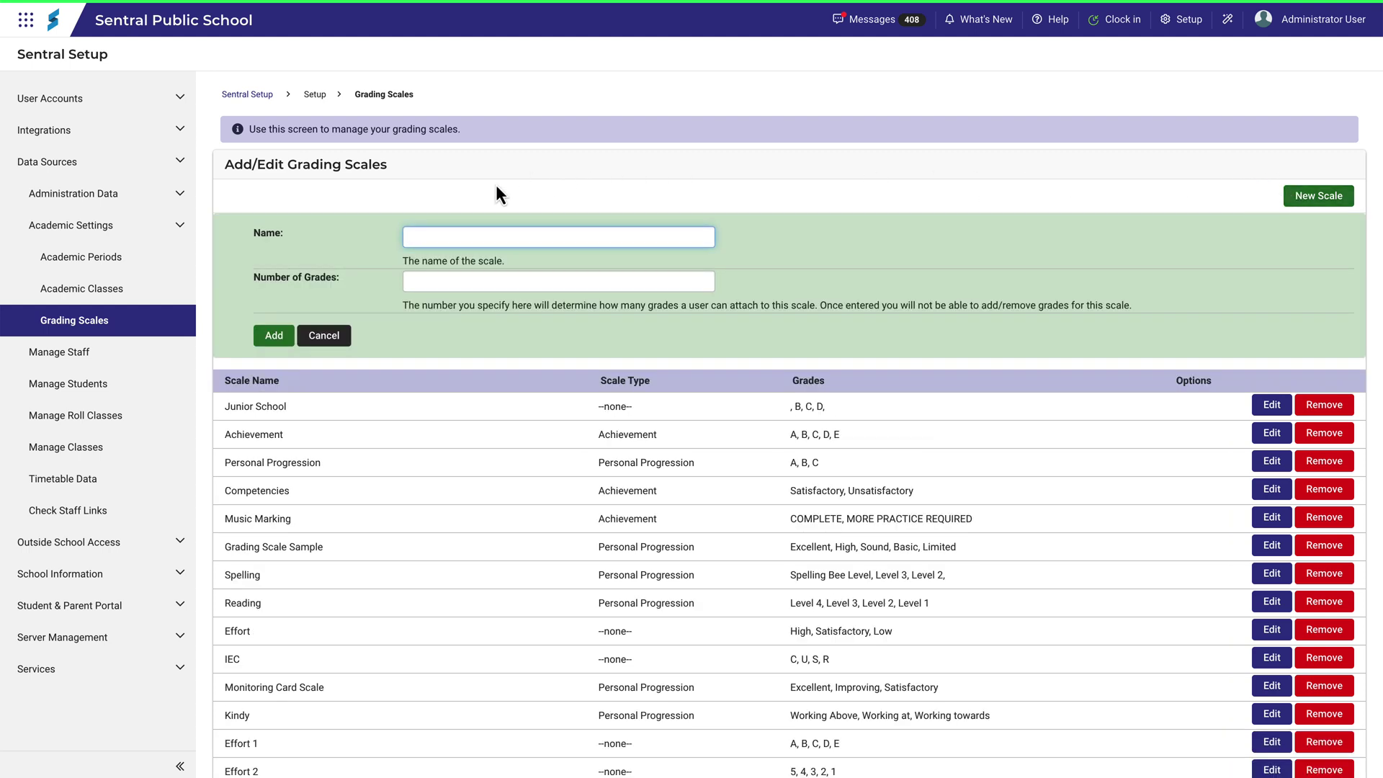
{"action": "type", "text": "Co-curricular Achievement"}
{"action": "left_click", "coordinate": [278, 341]}
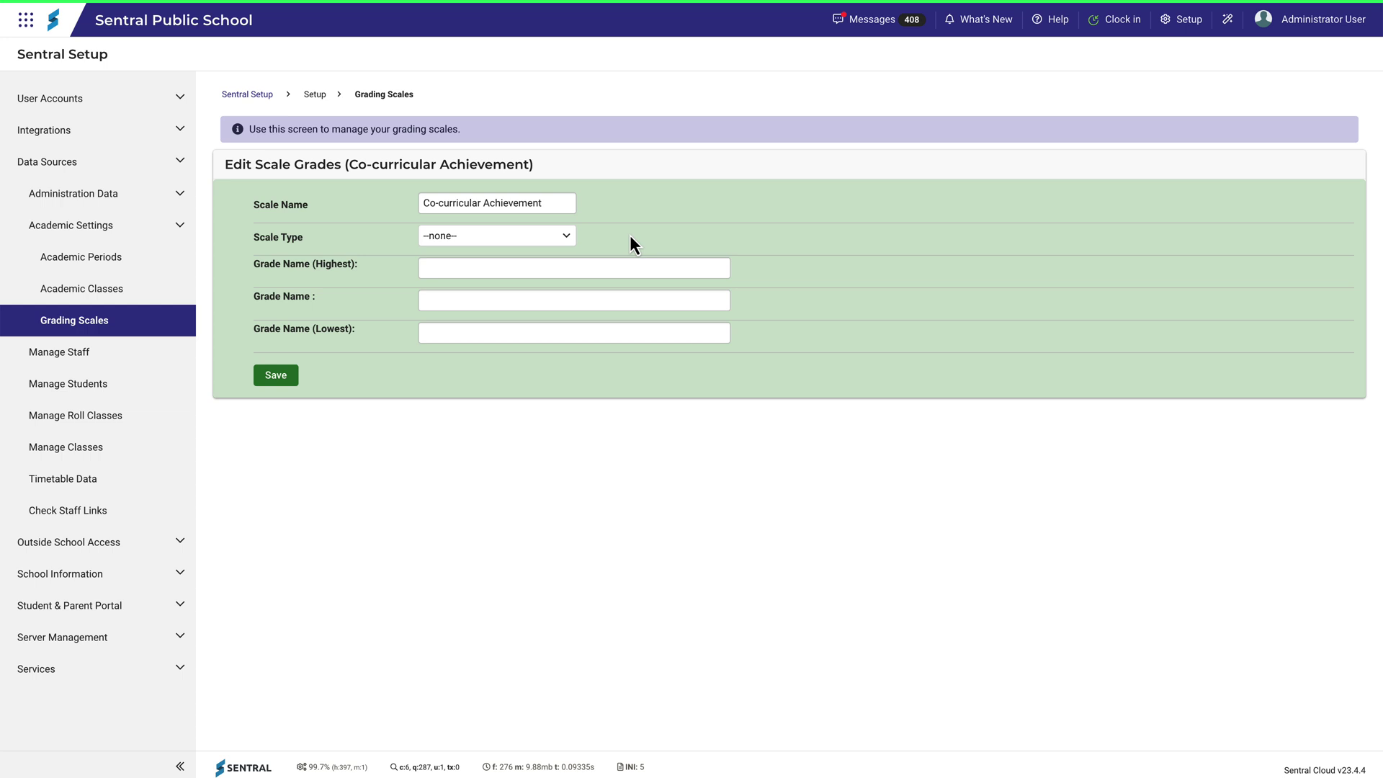
Step: Save the scale as an Achievement type with grades Excellent, Satisfactory and Unsatisfactory
{"action": "left_click", "coordinate": [568, 238]}
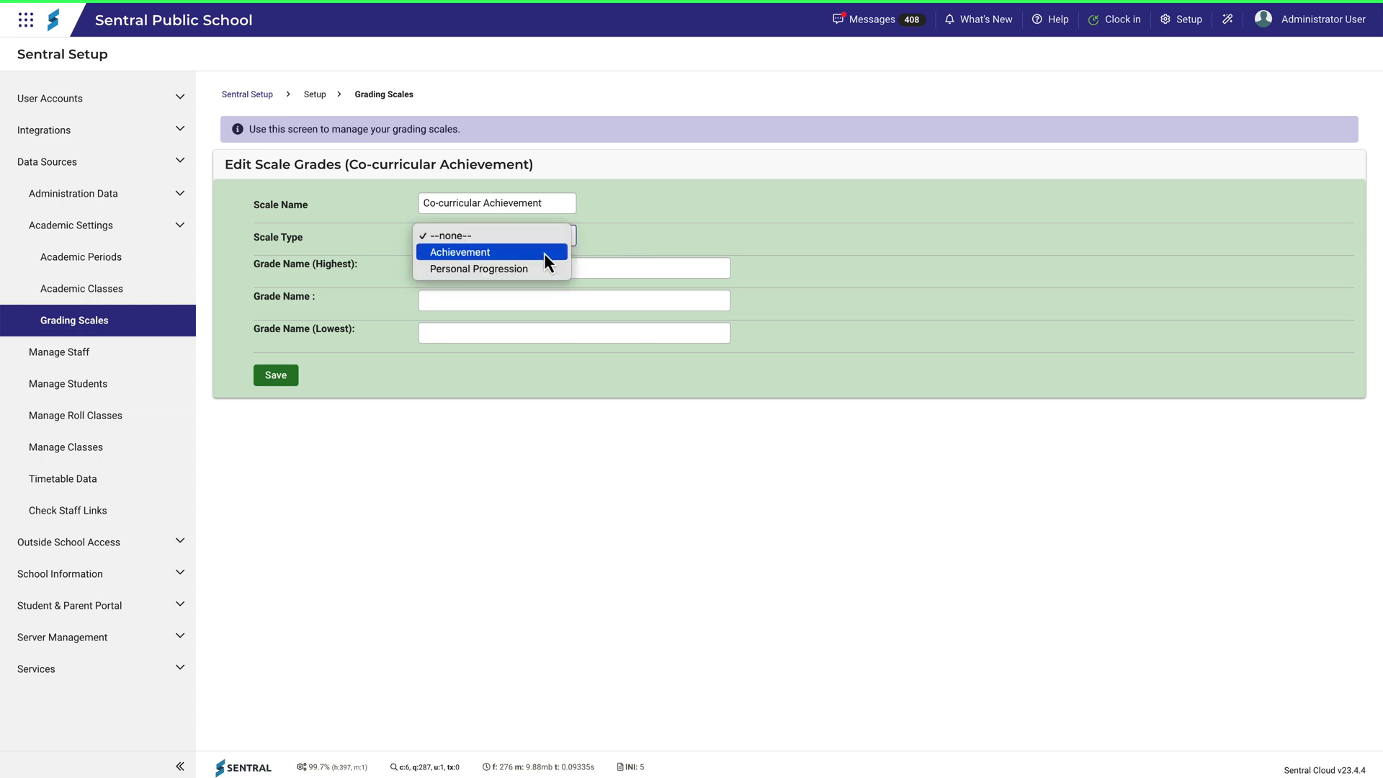
{"action": "left_click", "coordinate": [544, 254]}
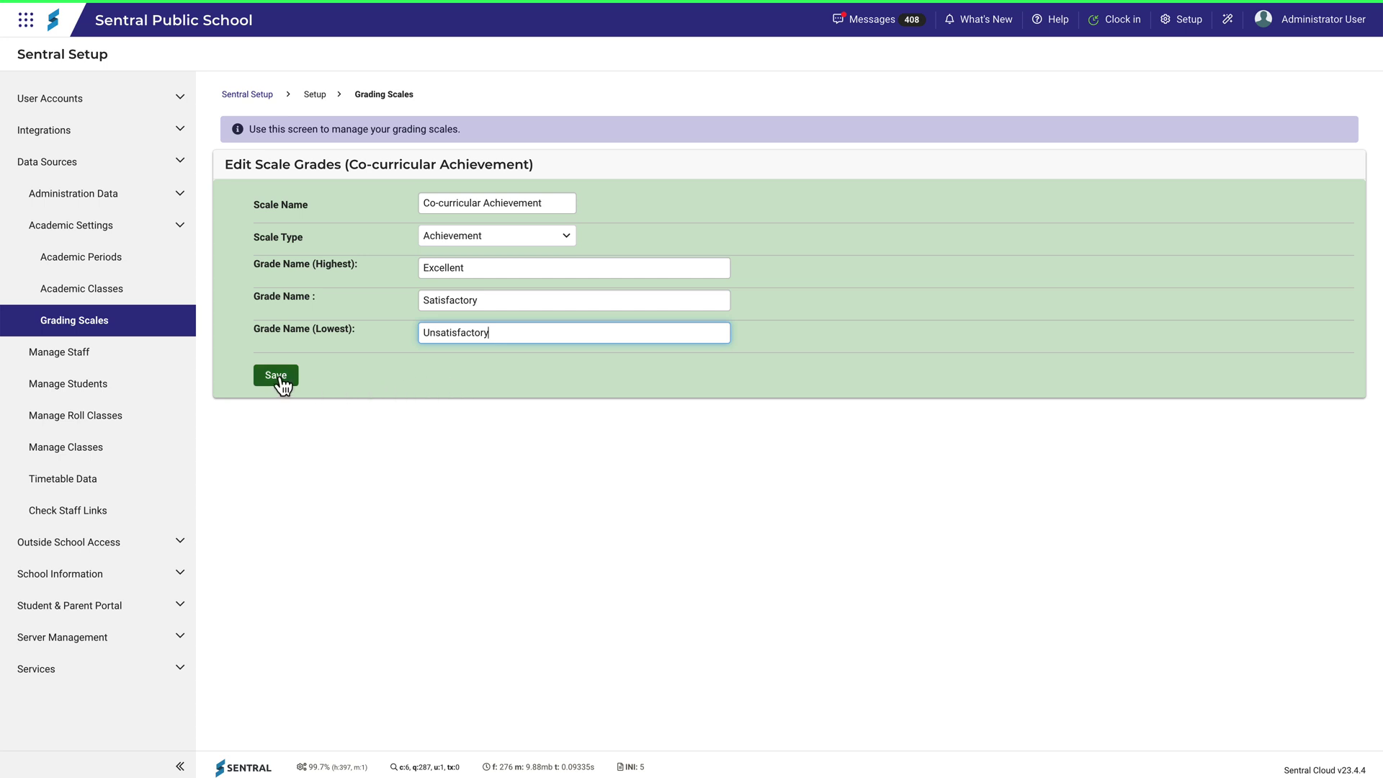
{"action": "left_click", "coordinate": [277, 376]}
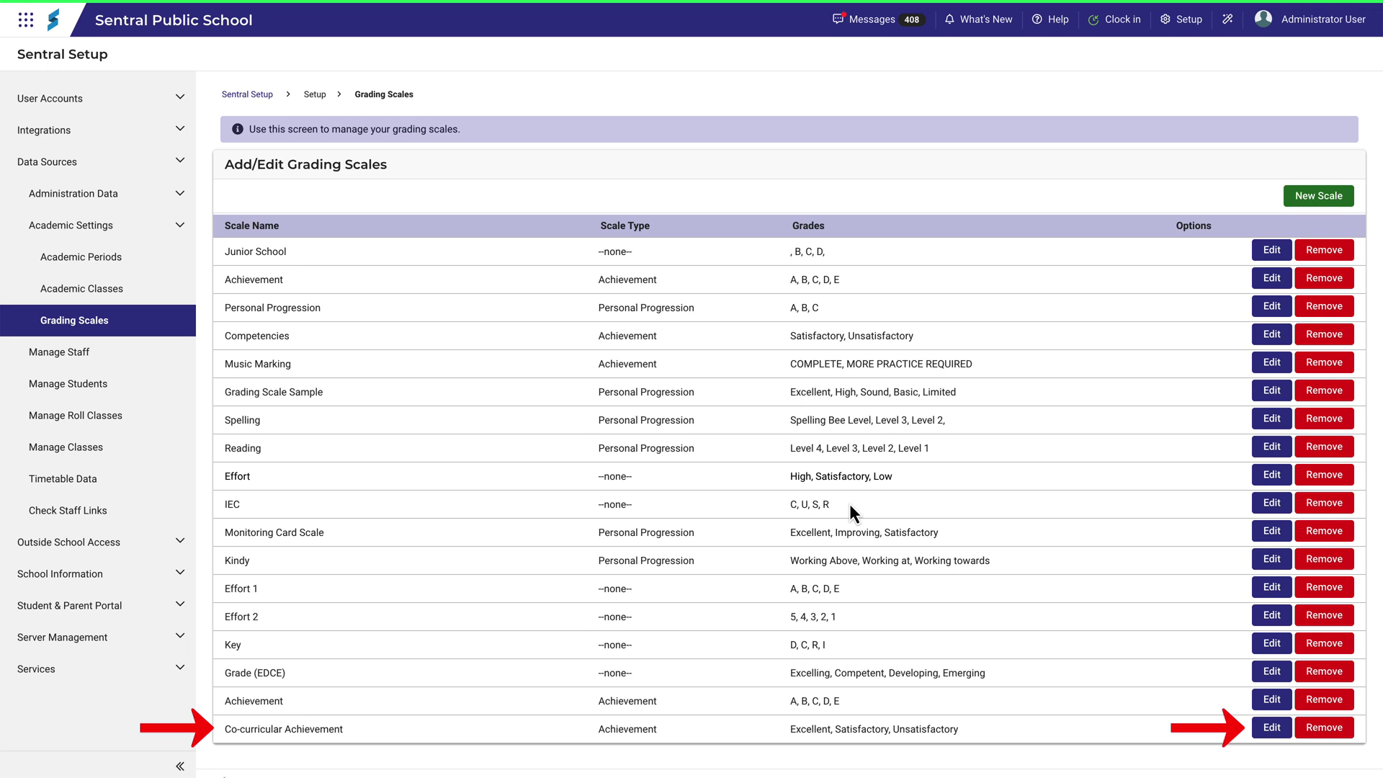
Step: Reopen Co-curricular Achievement to review its grades and save it again
{"action": "left_click", "coordinate": [1271, 732]}
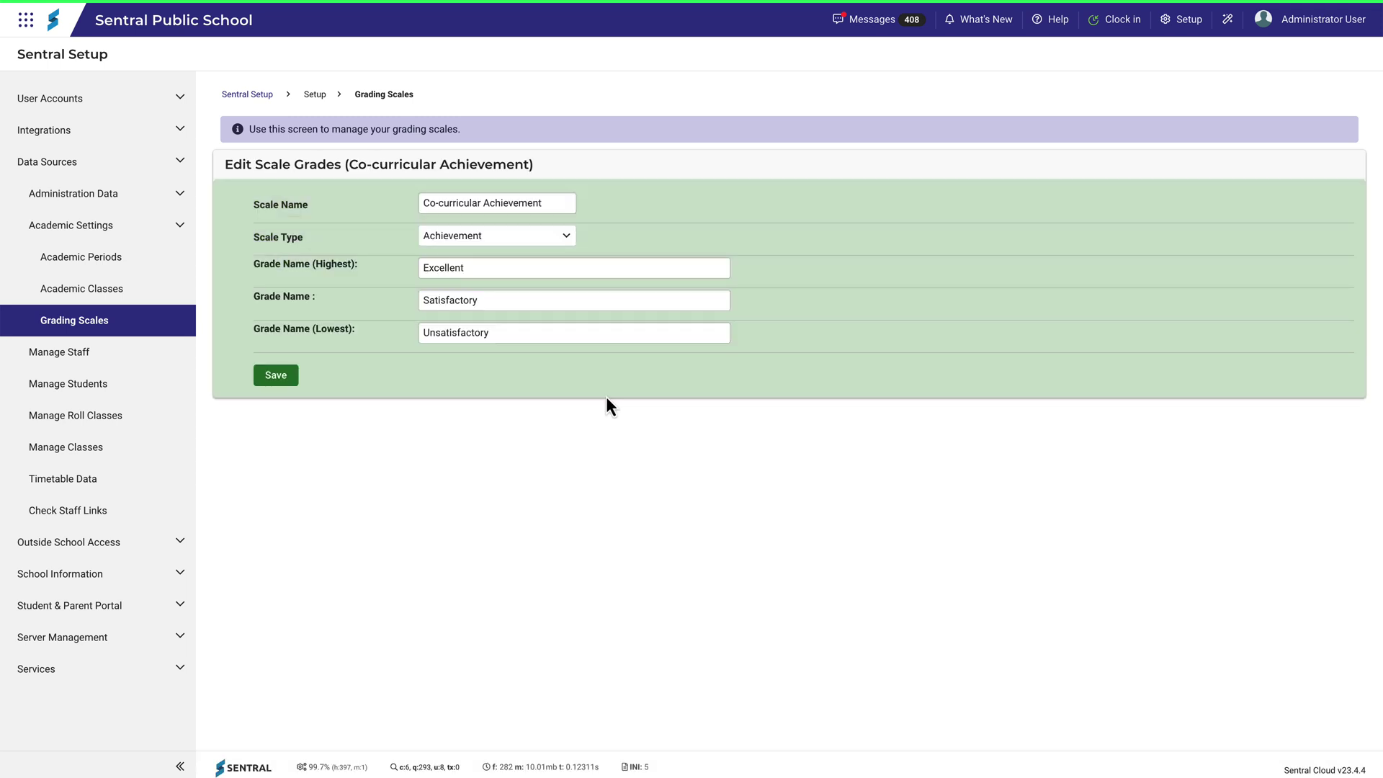
{"action": "left_click", "coordinate": [283, 378]}
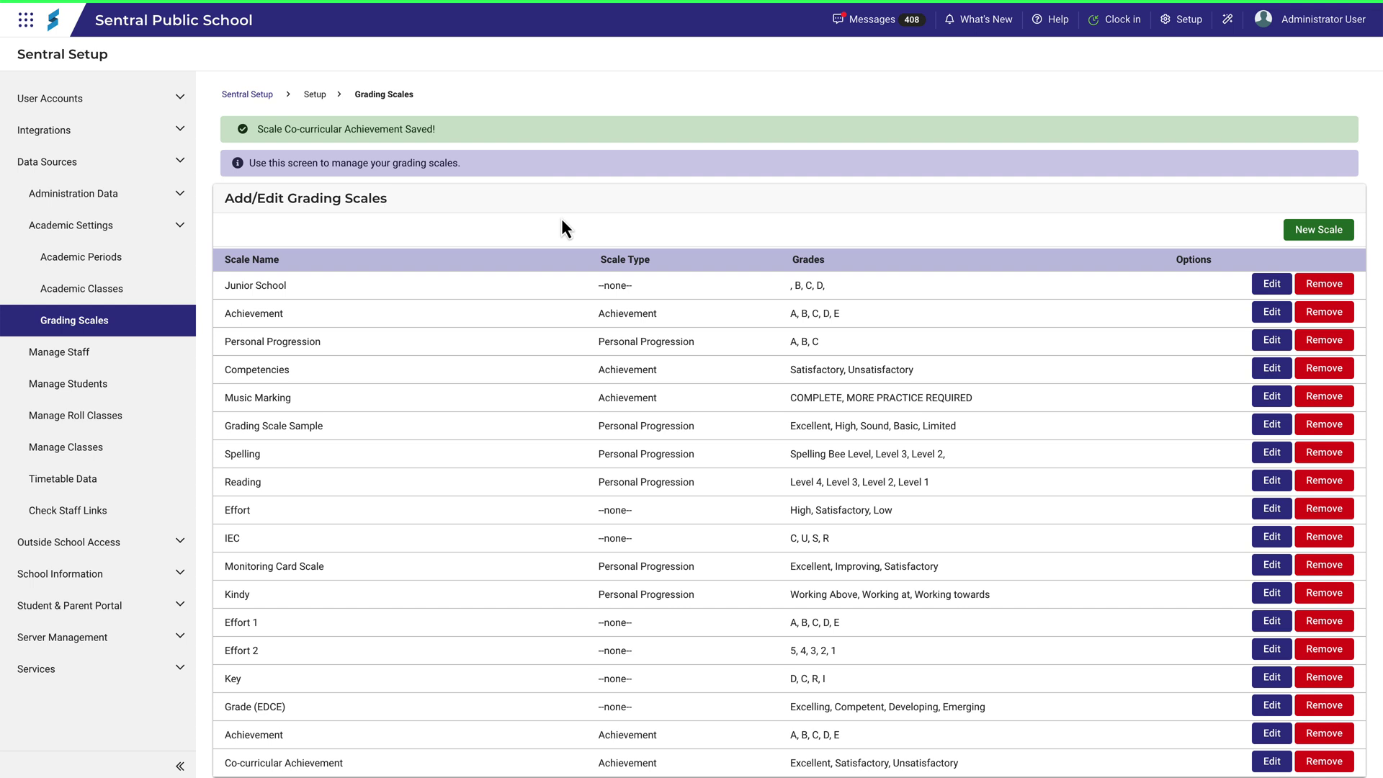
{"action": "left_click", "coordinate": [23, 22]}
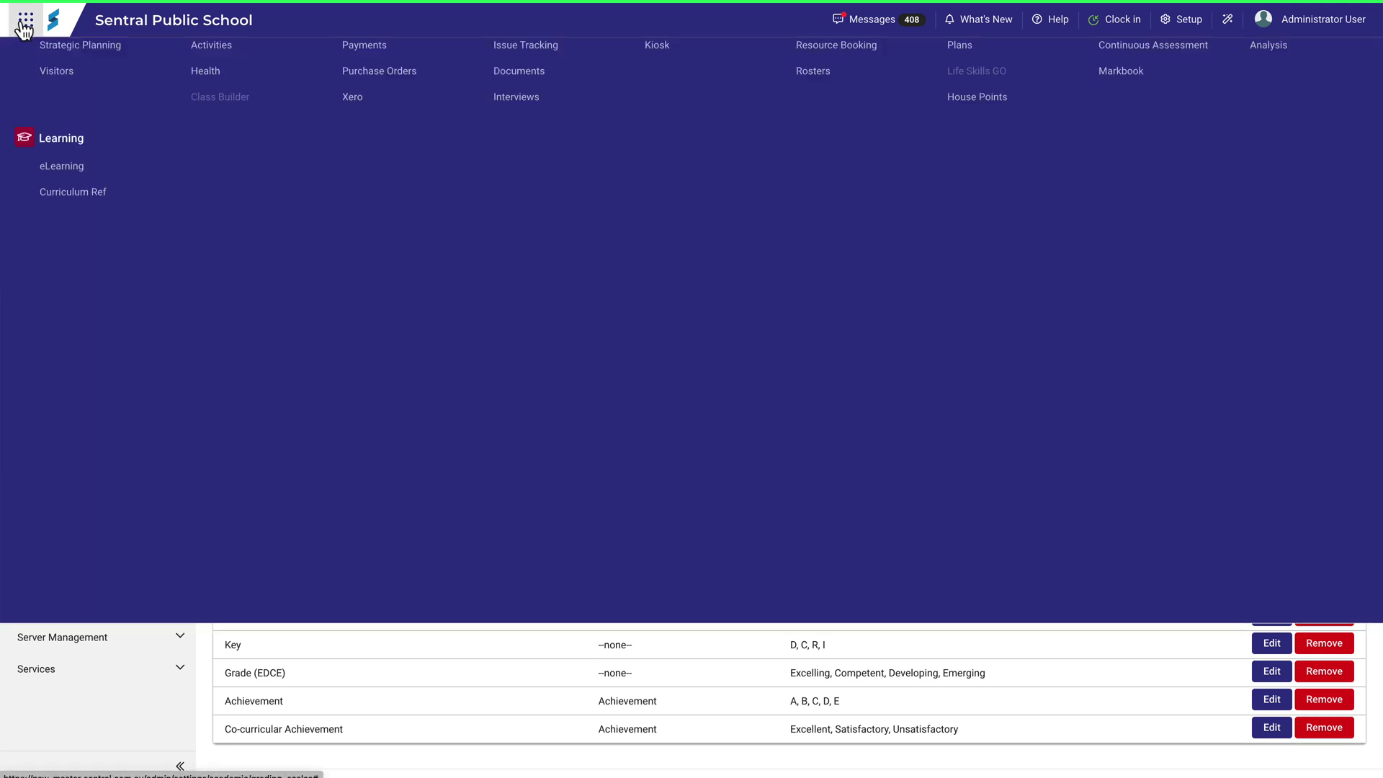
Step: Start a new cutoff scheme for Co-curricular Achievement from the Markbook Setup grading scales
{"action": "left_click", "coordinate": [1148, 283]}
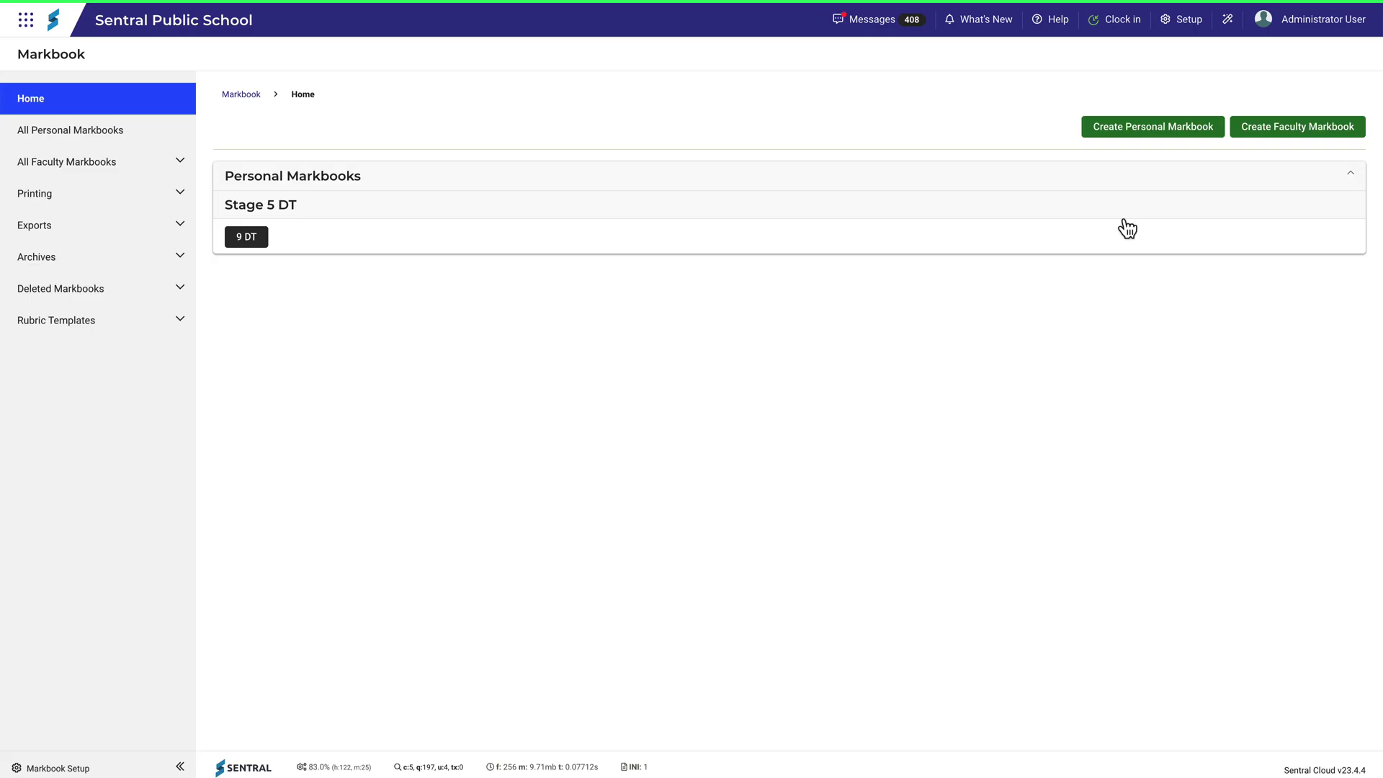
{"action": "left_click", "coordinate": [1177, 27]}
{"action": "left_click", "coordinate": [1125, 63]}
{"action": "left_click", "coordinate": [647, 244]}
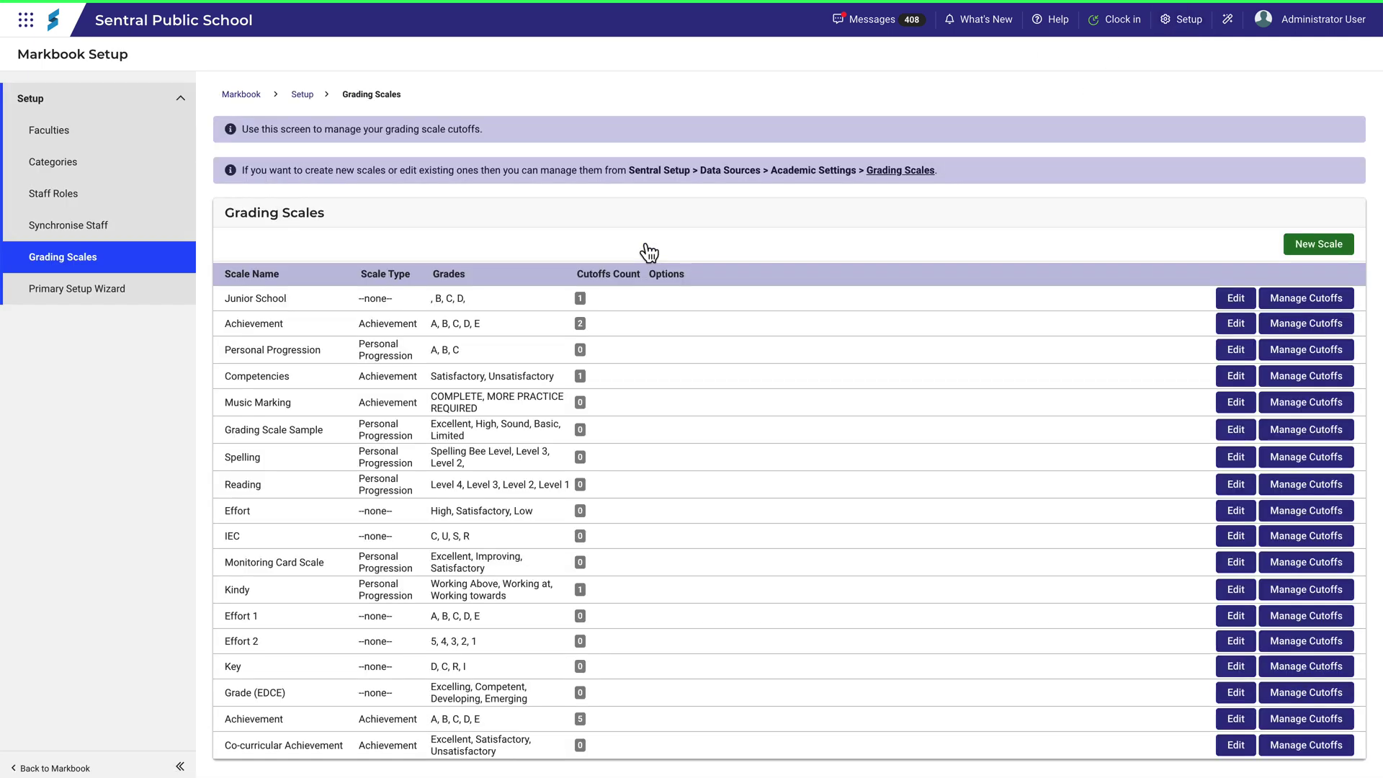
{"action": "scroll", "coordinate": [736, 424], "scroll_direction": "down", "scroll_amount": 1}
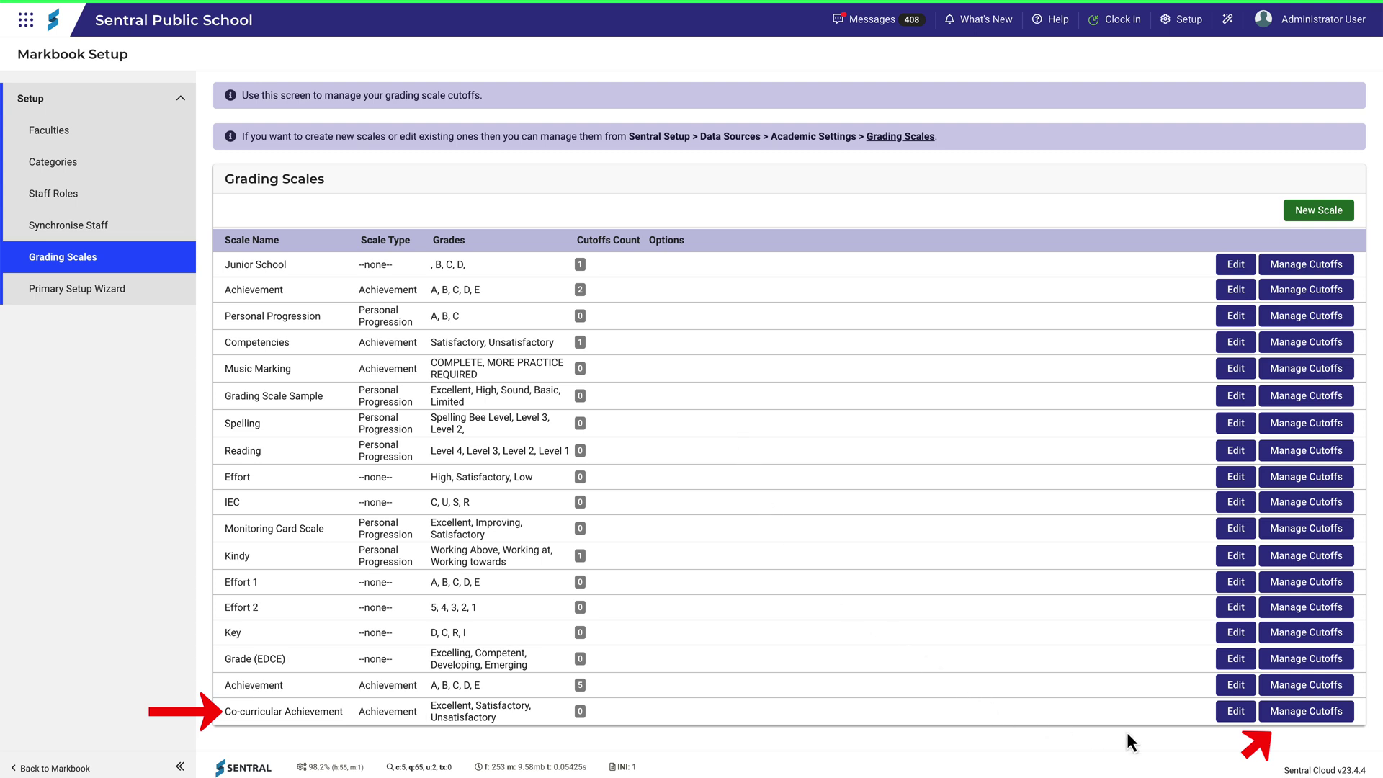
{"action": "left_click", "coordinate": [1289, 722]}
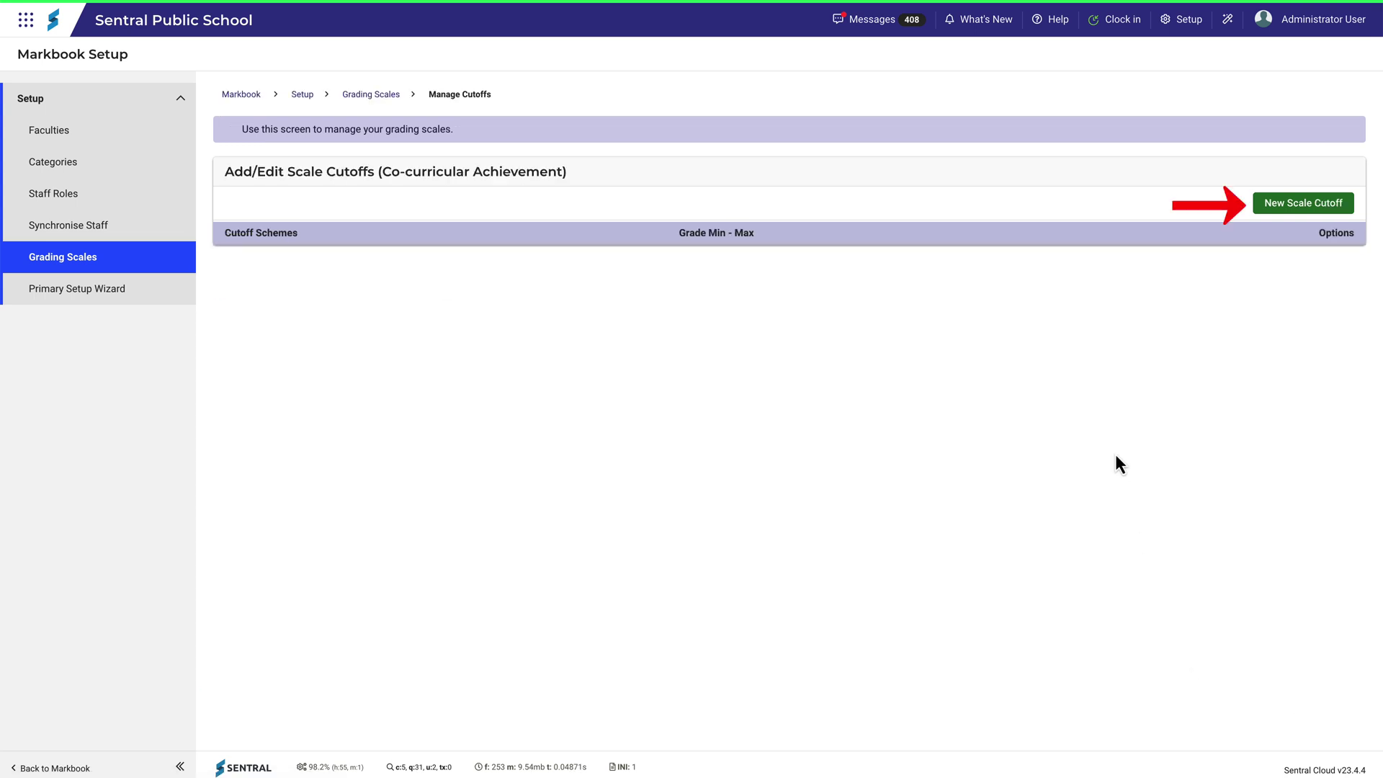
{"action": "left_click", "coordinate": [1291, 206]}
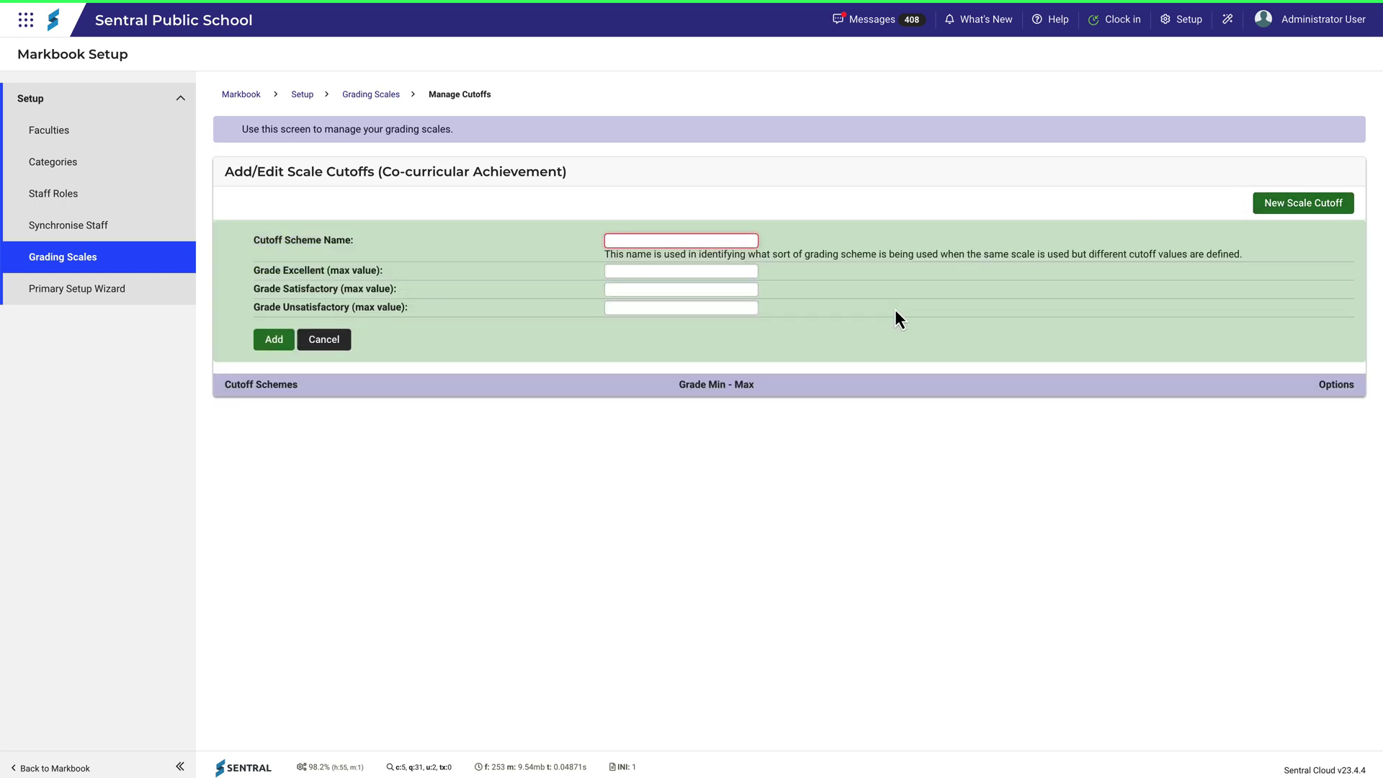